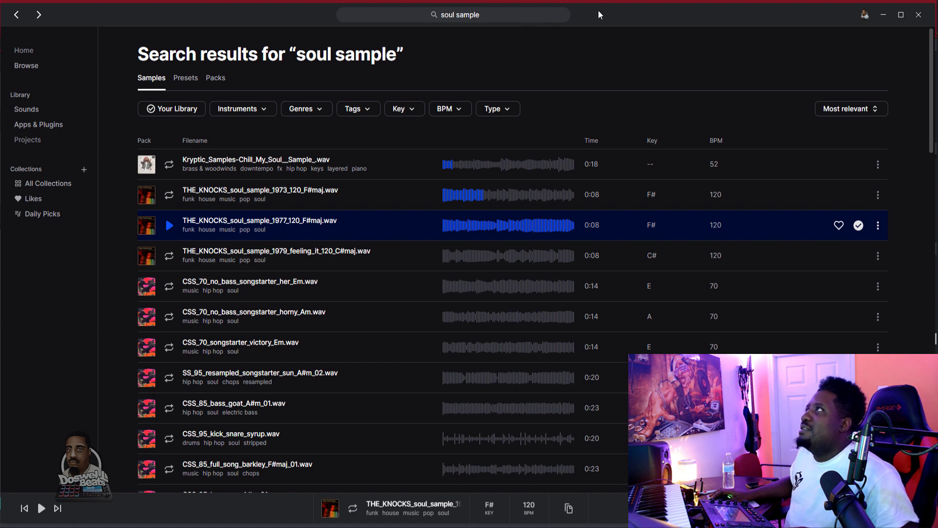
Bring THE_KNOCKS_soul_sample_1977_120_F#maj into the MPC project and place it at bar 1 of the first audio track.
{"action": "left_click_drag", "start_coordinate": [598, 11], "coordinate": [557, 527]}
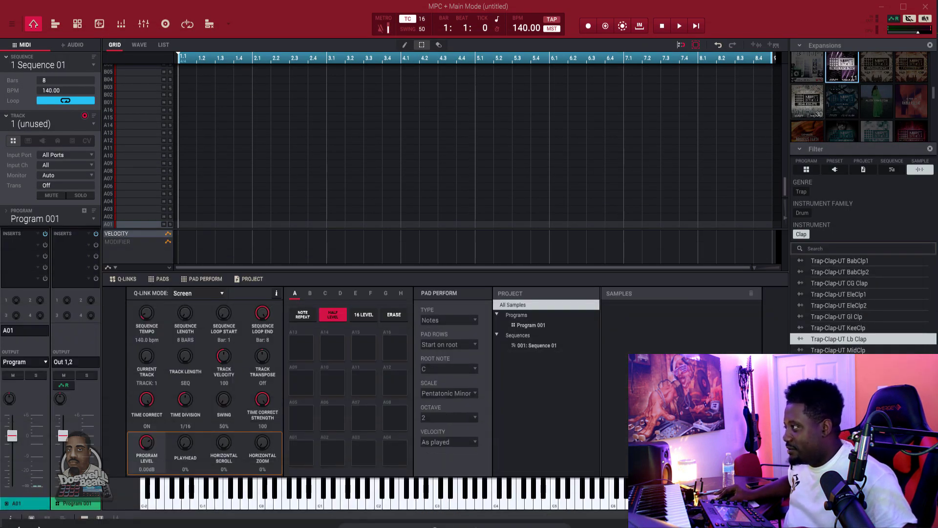
{"action": "left_click_drag", "start_coordinate": [661, 324], "coordinate": [662, 323]}
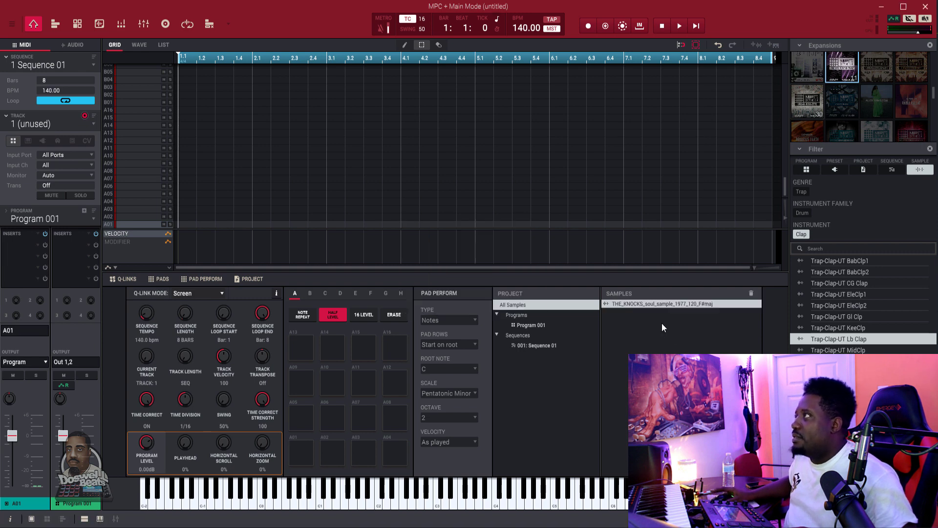
{"action": "left_click", "coordinate": [76, 44]}
{"action": "left_click_drag", "start_coordinate": [560, 308], "coordinate": [180, 160]}
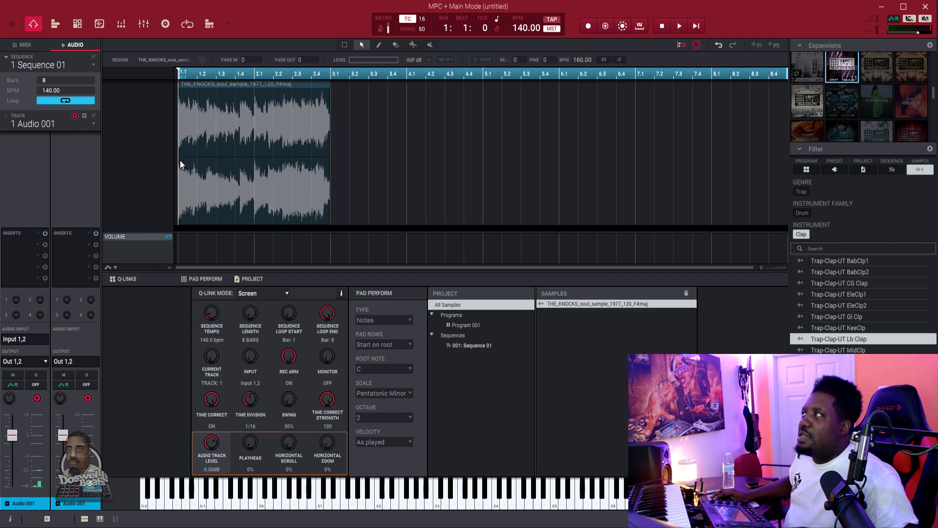
Enable warp on the soul sample region, set its BPM to 120, and play it back.
{"action": "left_click", "coordinate": [180, 160]}
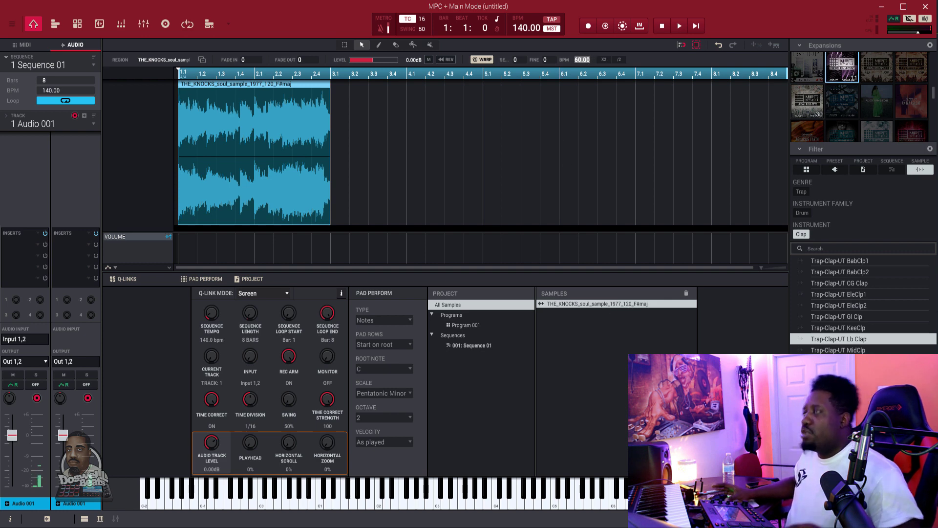
{"action": "key", "text": "Return"}
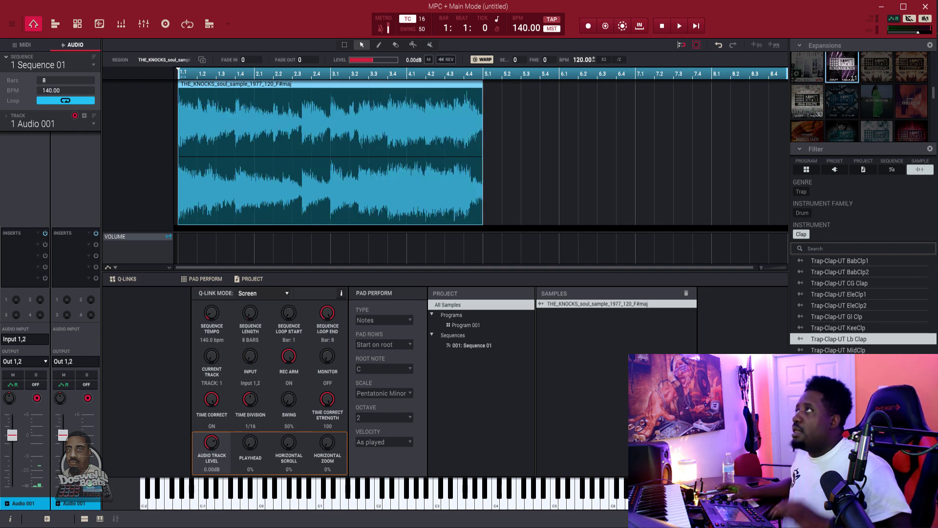
{"action": "key", "text": "space"}
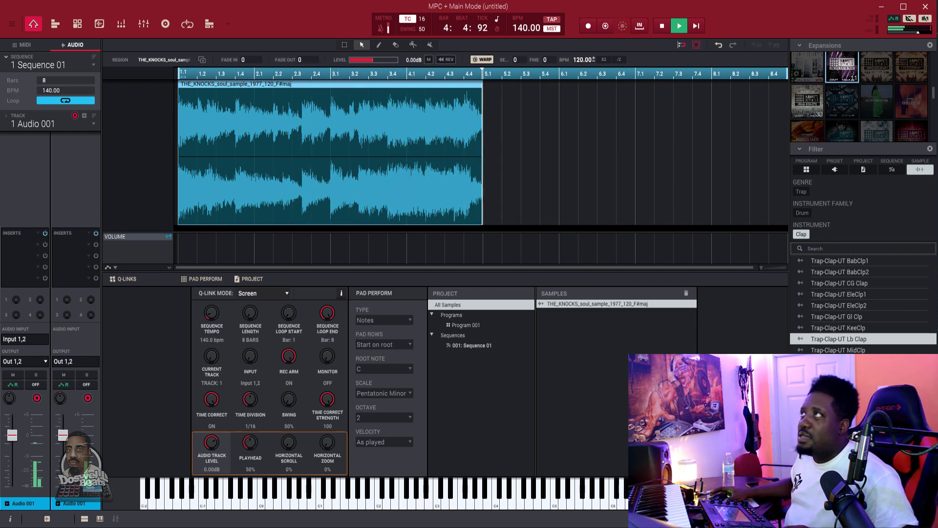
{"action": "key", "text": "space"}
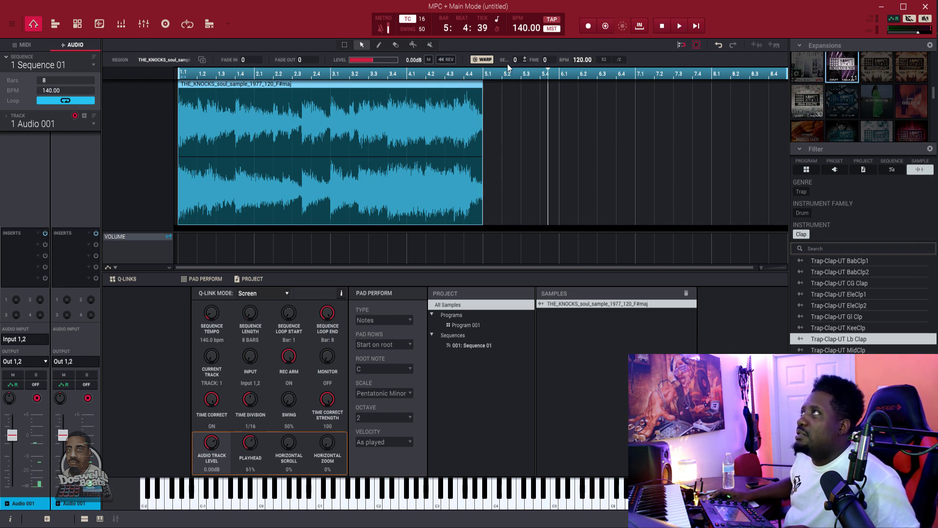
Keep warp on, double the soul sample region's BPM to 240, and audition it at a 170 BPM project tempo.
{"action": "left_click", "coordinate": [479, 61]}
{"action": "left_click", "coordinate": [482, 60]}
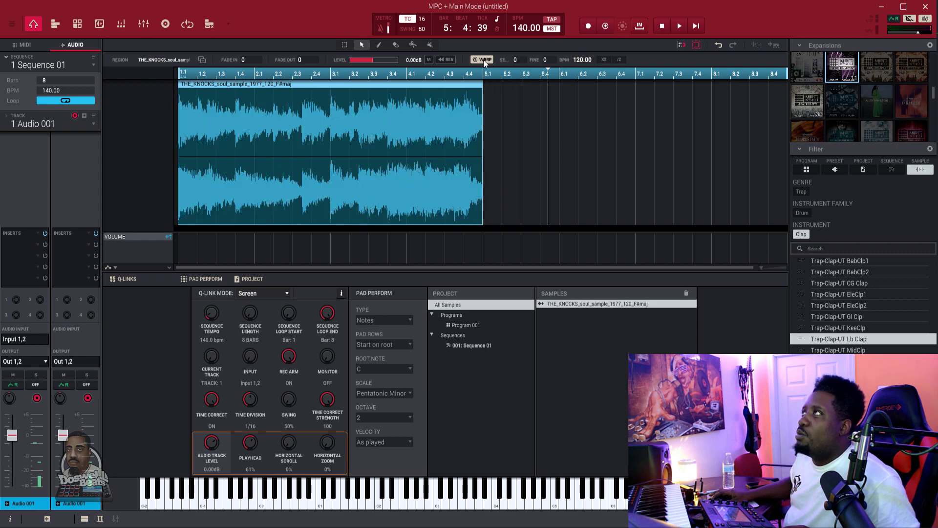
{"action": "left_click", "coordinate": [604, 60]}
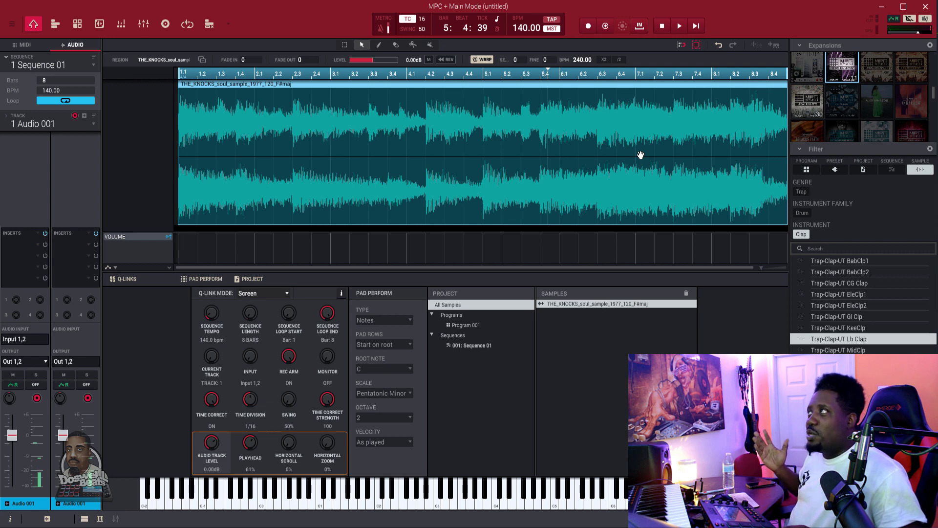
{"action": "key", "text": "space"}
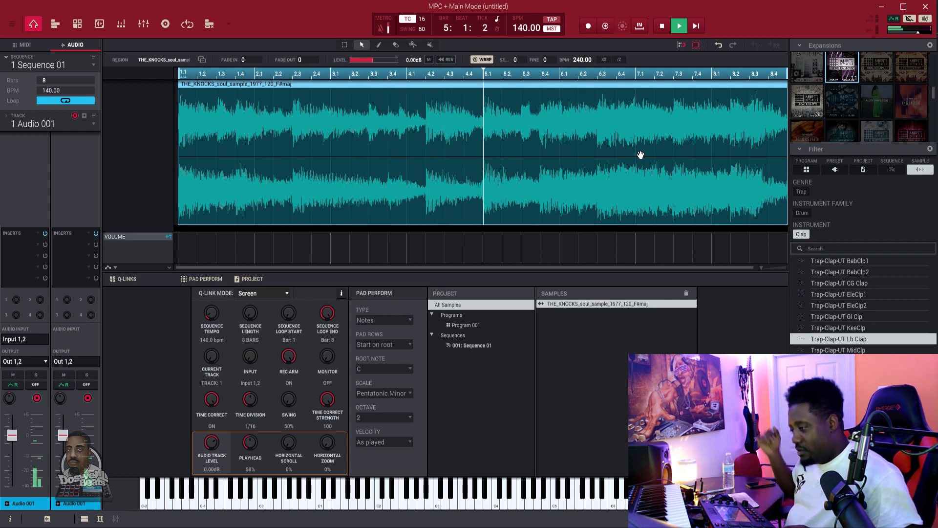
{"action": "key", "text": "space"}
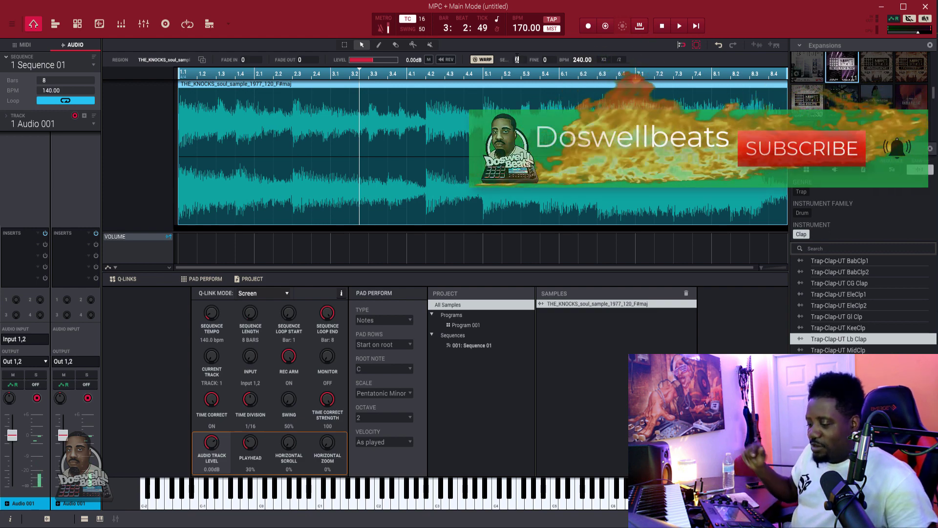
{"action": "key", "text": "space"}
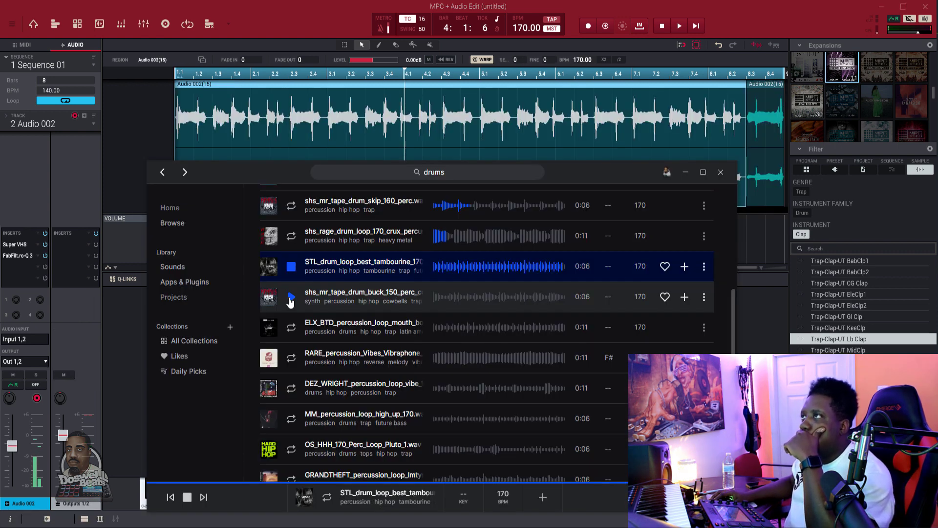
Compare the shs_mr_tape_drum_buck and STL tambourine loops by ear, and add STL_drum_loop_best_tambourine_170_v2 to the sample library.
{"action": "left_click", "coordinate": [290, 297]}
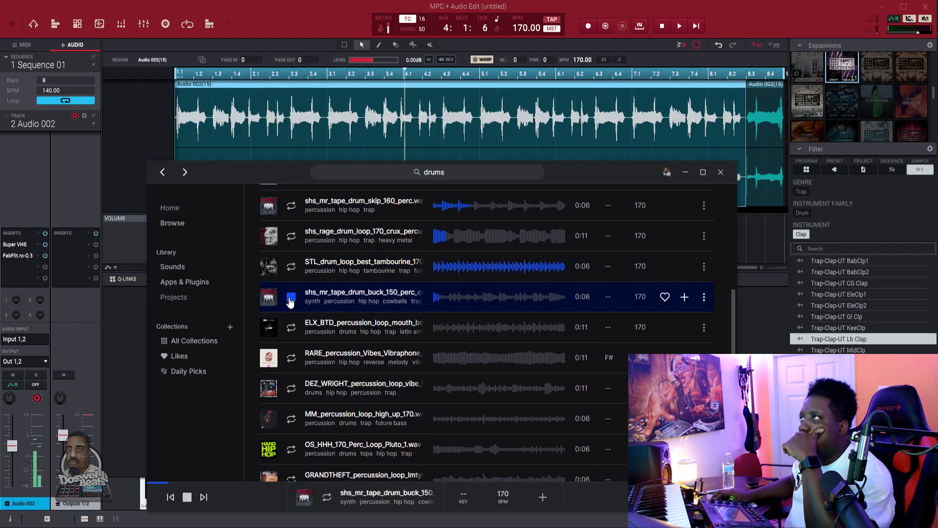
{"action": "left_click", "coordinate": [292, 268]}
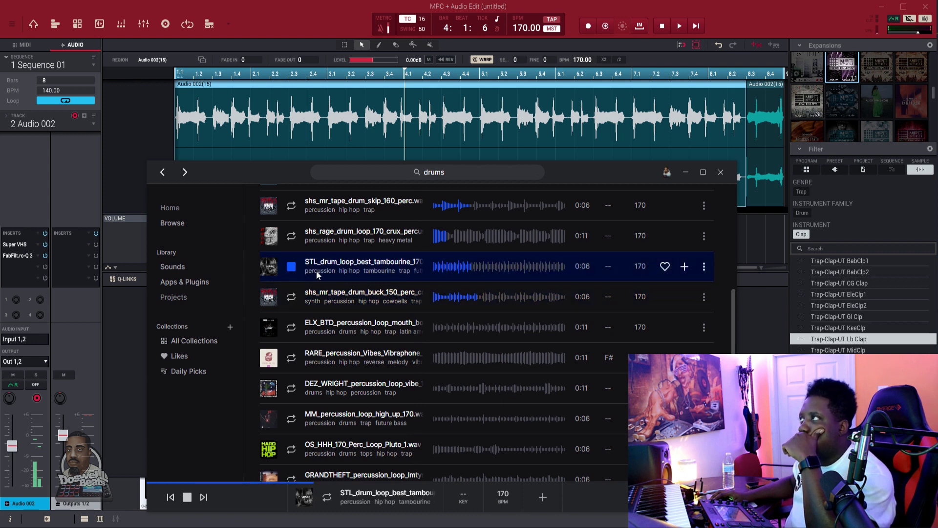
{"action": "left_click", "coordinate": [685, 268]}
Import the STL tambourine loop into the project samples and place it at bar 1 of a new audio track.
{"action": "left_click_drag", "start_coordinate": [569, 166], "coordinate": [584, 527]}
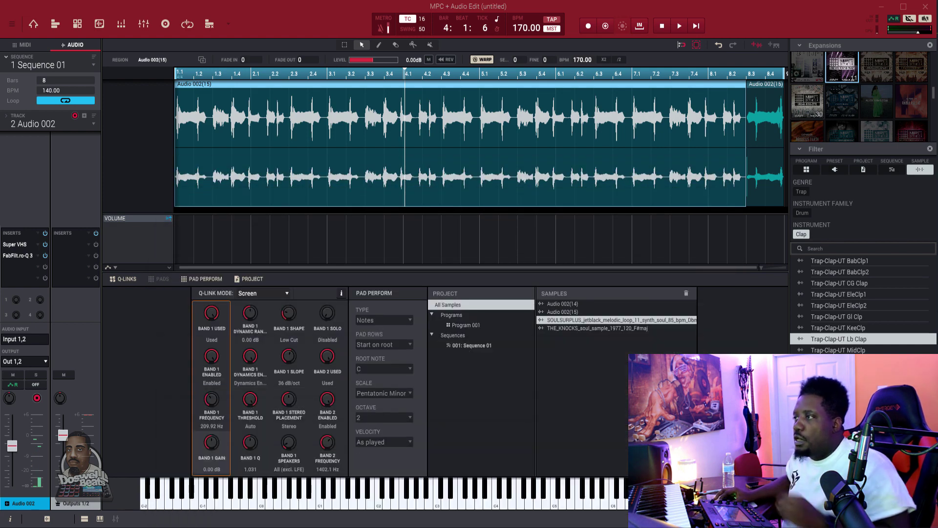
{"action": "left_click_drag", "start_coordinate": [587, 355], "coordinate": [572, 356]}
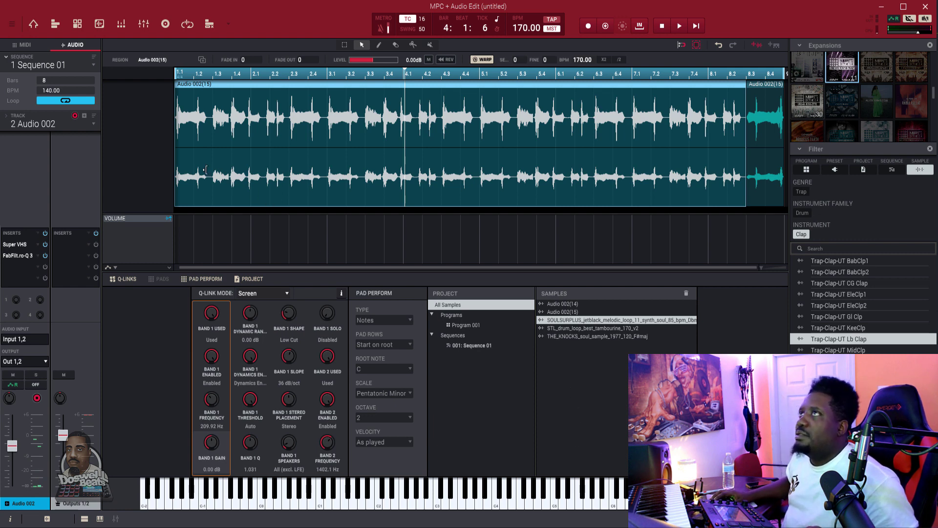
{"action": "left_click", "coordinate": [84, 115]}
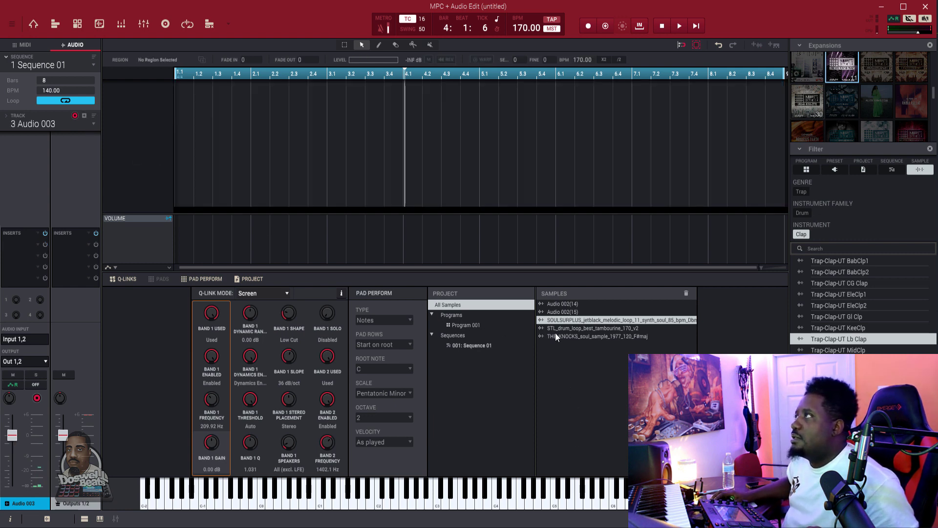
{"action": "left_click_drag", "start_coordinate": [560, 327], "coordinate": [175, 151]}
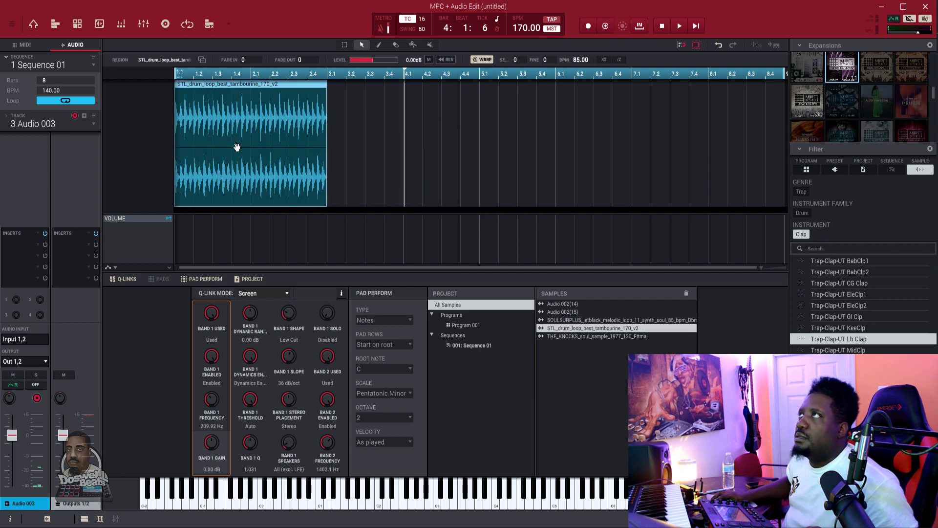
Play the sequence and adjust the tambourine loop's semitone tuning by ear.
{"action": "key", "text": "space"}
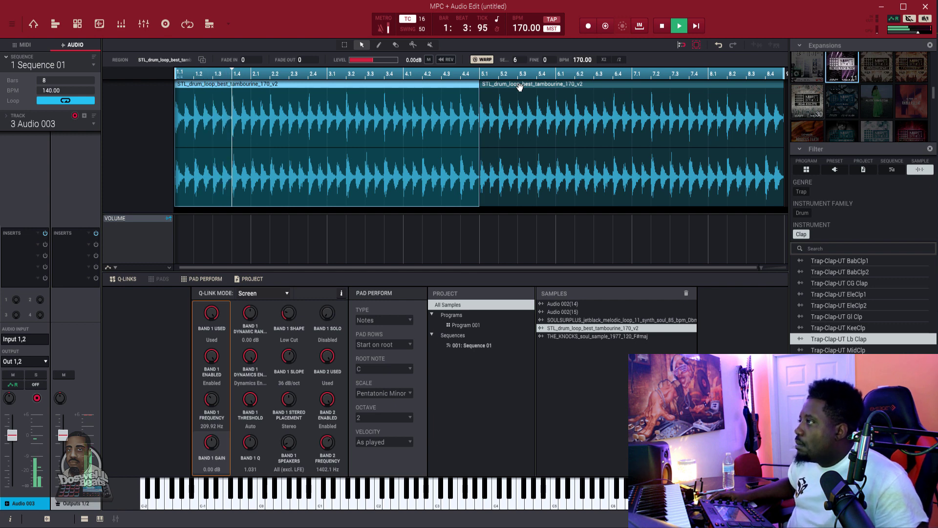
{"action": "scroll", "coordinate": [518, 59], "scroll_direction": "down", "scroll_amount": 10}
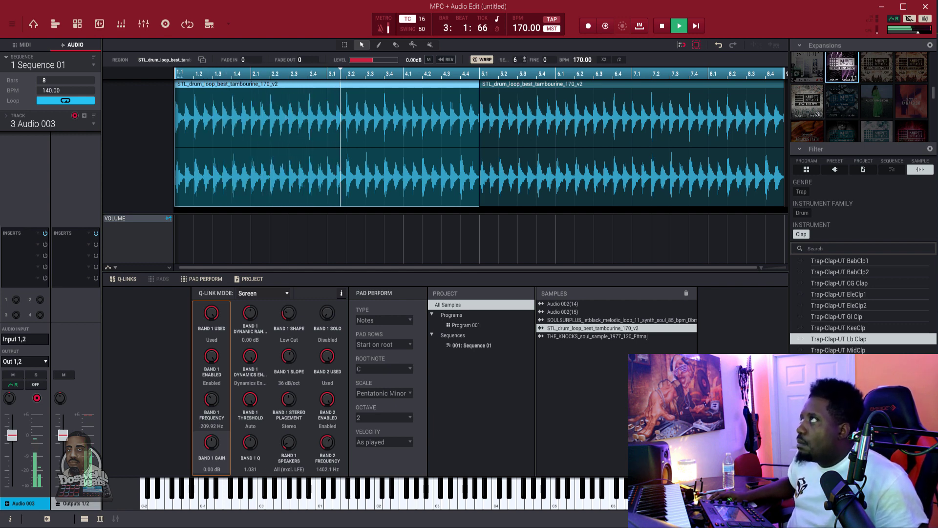
{"action": "scroll", "coordinate": [525, 59], "scroll_direction": "up", "scroll_amount": 5}
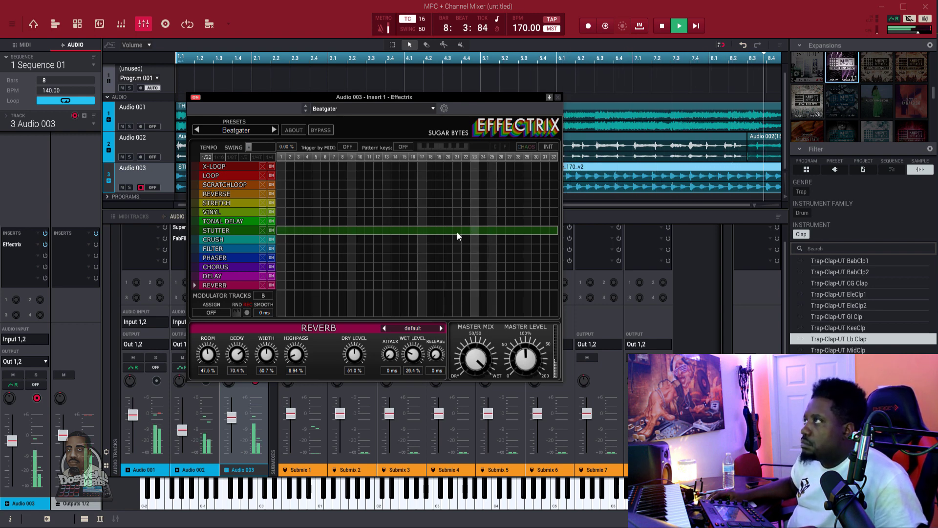
Close the Effectrix window, check the mix with Audio 001 briefly muted, and stop playback.
{"action": "left_click", "coordinate": [558, 97]}
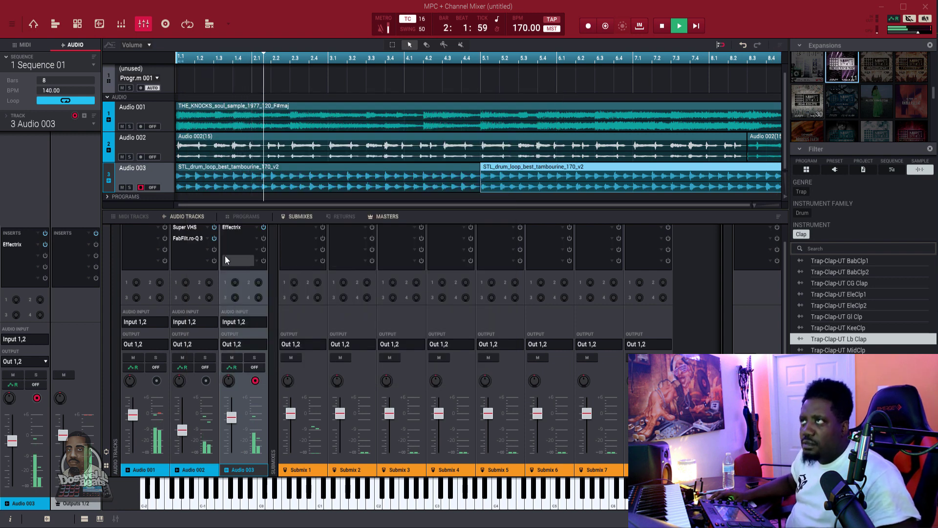
{"action": "left_click", "coordinate": [122, 126]}
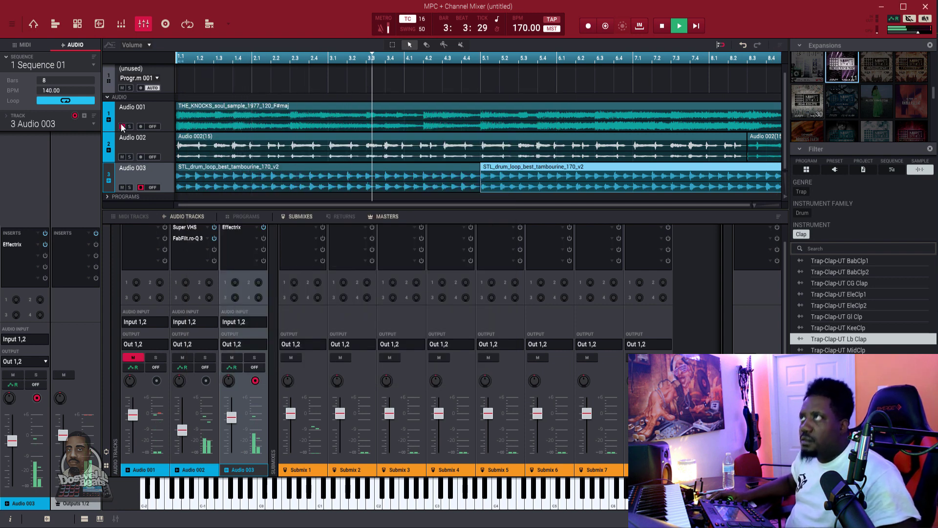
{"action": "left_click", "coordinate": [122, 125]}
{"action": "key", "text": "space"}
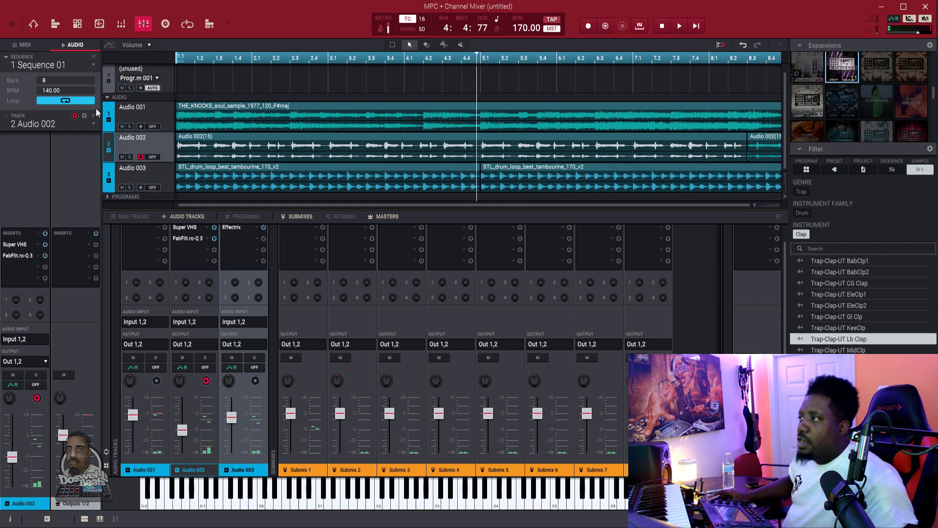
Switch to the sample browser and audition HTF_Kick_Snare_Loop_85_Jump_01 from a "kick and snare" search for 85 BPM loops, together with the beat.
{"action": "key", "text": "alt+Tab"}
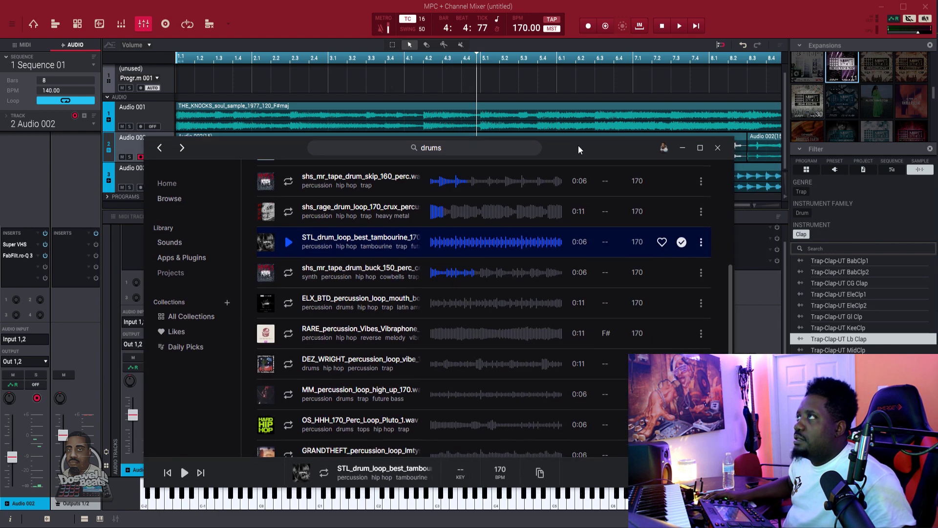
{"action": "scroll", "coordinate": [463, 274], "scroll_direction": "up", "scroll_amount": 4}
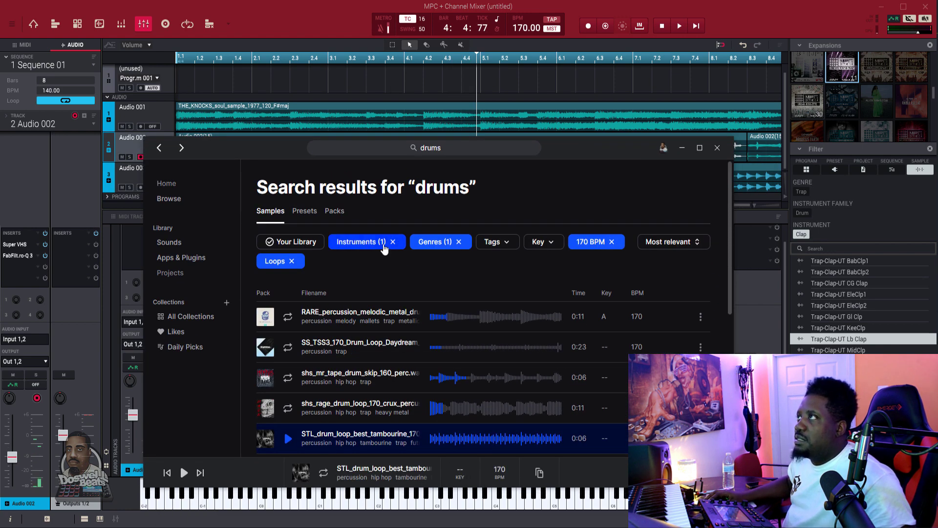
{"action": "left_click", "coordinate": [288, 408]}
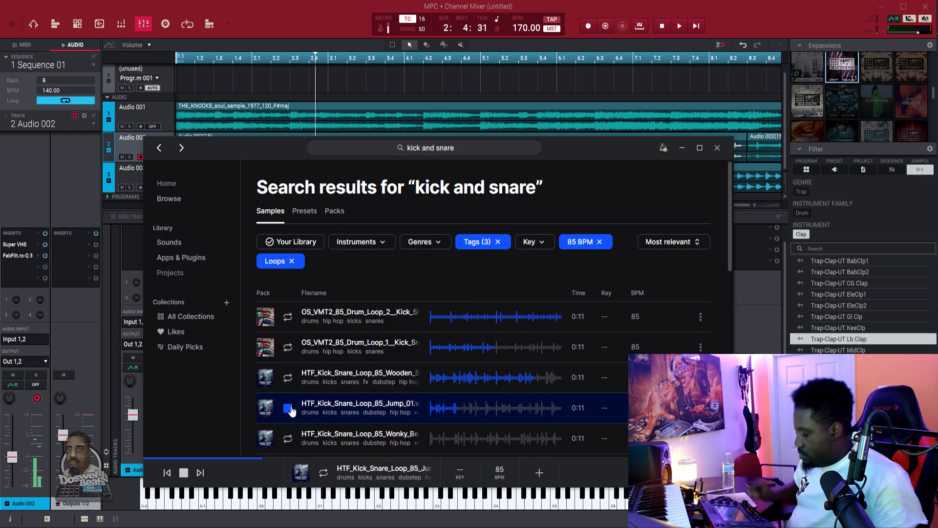
{"action": "key", "text": "space"}
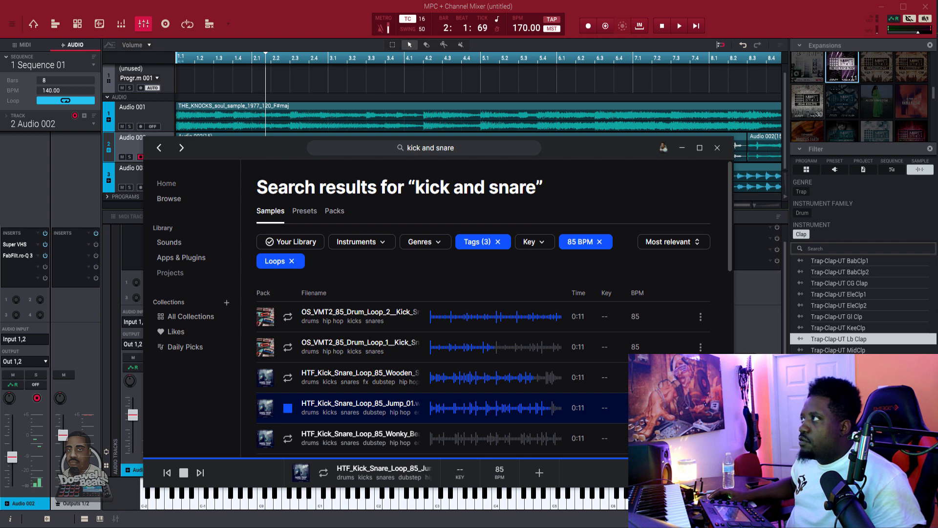
Import HTF_Kick_Snare_Loop_85_Jump_01 into the project samples in Main Mode and select it there.
{"action": "left_click_drag", "start_coordinate": [559, 143], "coordinate": [555, 198]}
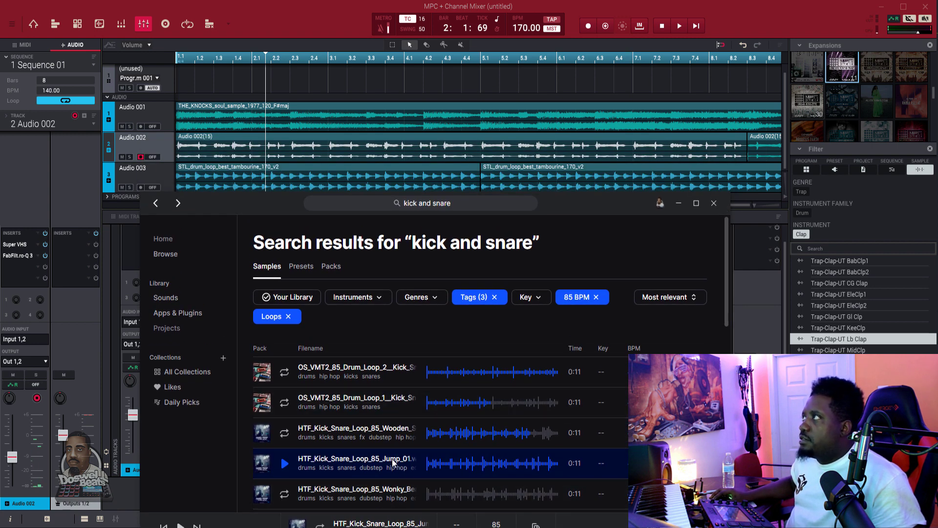
{"action": "left_click_drag", "start_coordinate": [553, 197], "coordinate": [578, 373]}
{"action": "left_click", "coordinate": [631, 381]}
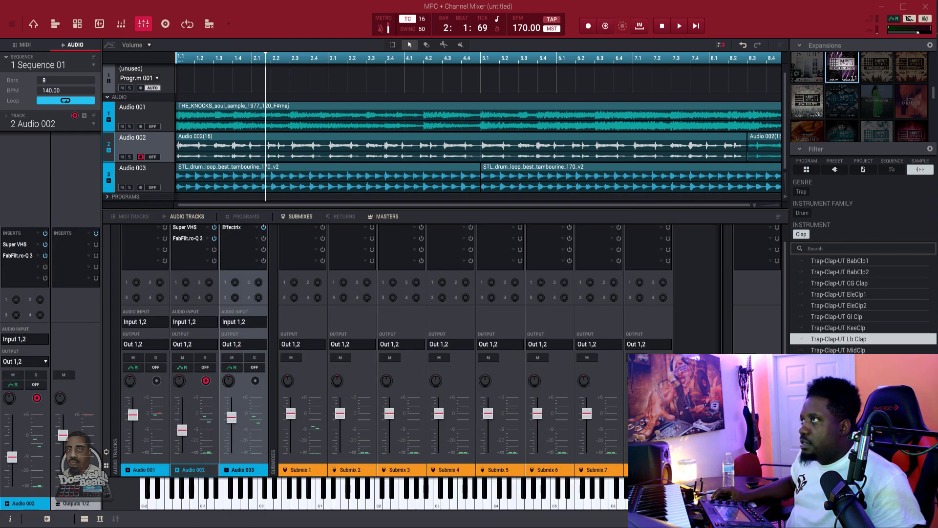
{"action": "left_click", "coordinate": [39, 27]}
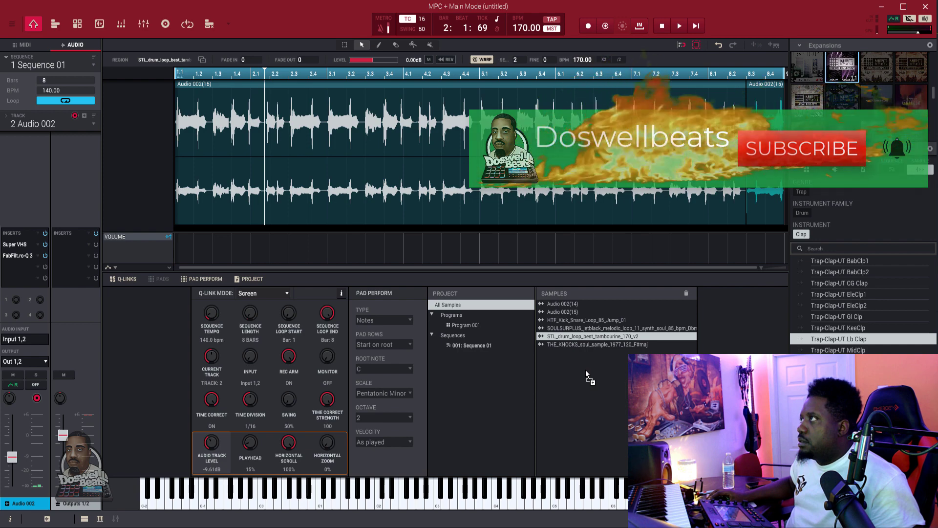
{"action": "left_click", "coordinate": [566, 320]}
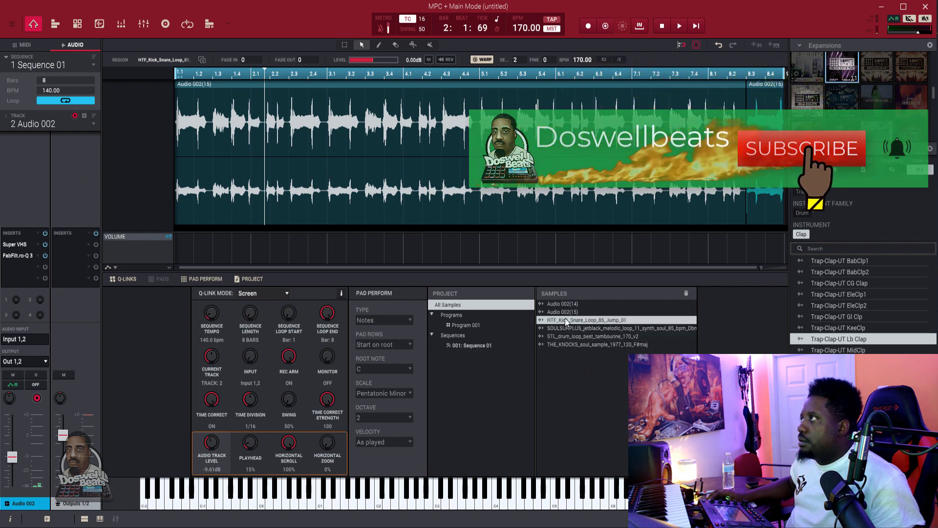
Return to the audio track view and add a new, empty audio track for the kick and snare loop.
{"action": "left_click", "coordinate": [28, 44]}
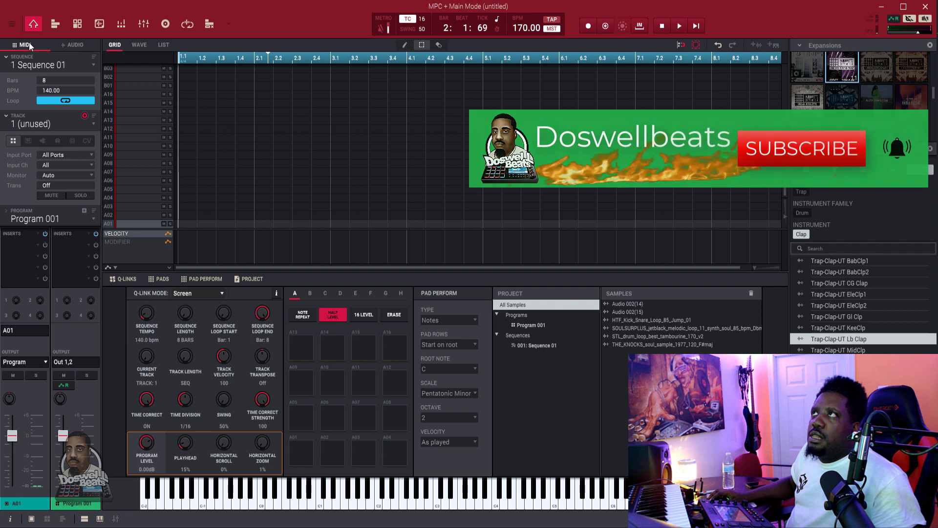
{"action": "left_click", "coordinate": [68, 45]}
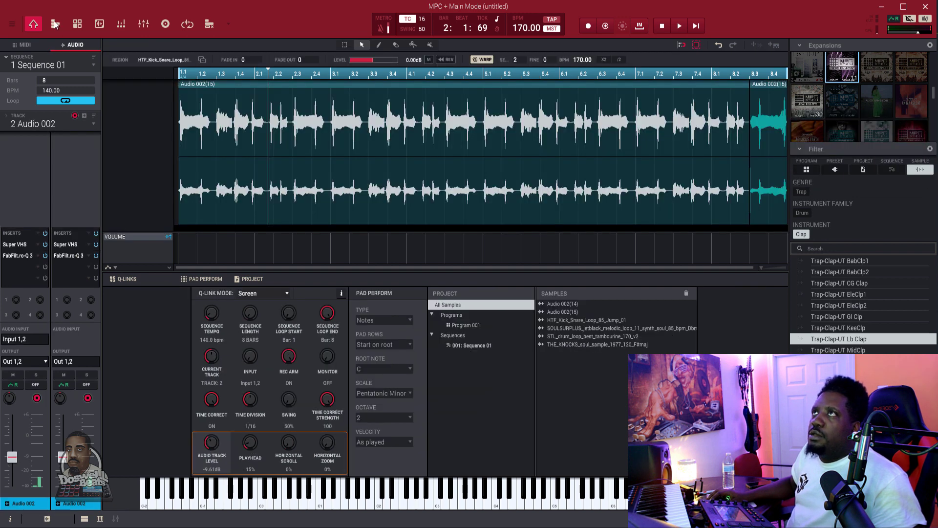
{"action": "left_click", "coordinate": [84, 117]}
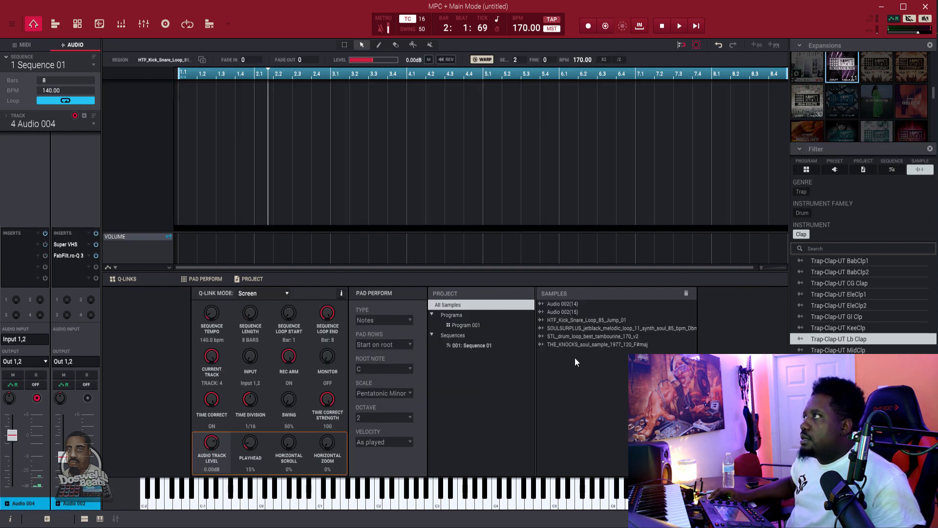
Place HTF_Kick_Snare_Loop_85_Jump_01 at the start of the Audio 004 track and play it with the beat.
{"action": "left_click_drag", "start_coordinate": [563, 324], "coordinate": [177, 165]}
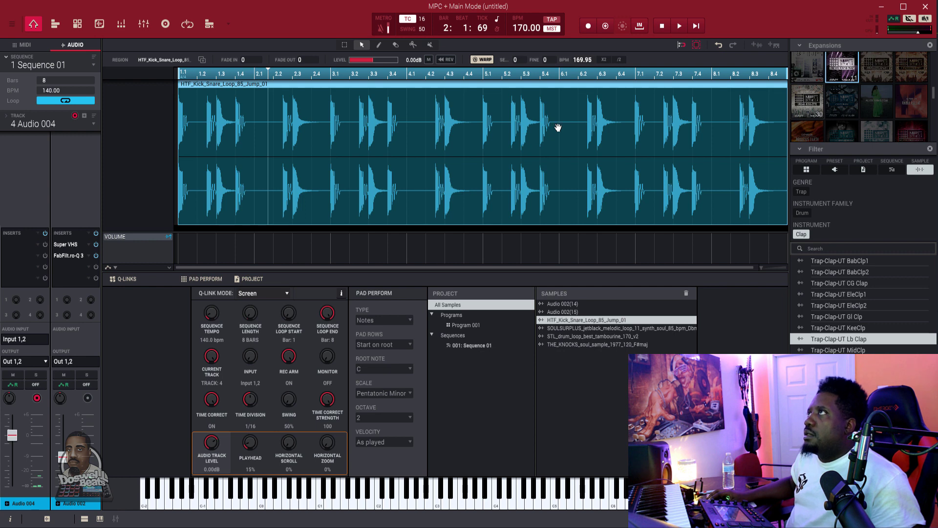
{"action": "key", "text": "space"}
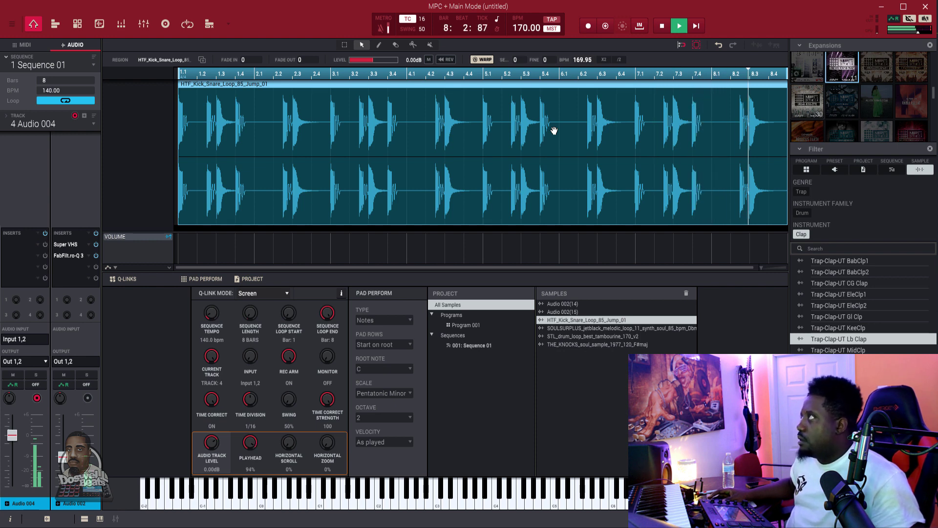
Shorten the kick and snare loop to end at 1.4 and split it into slices at 1.2 and 1.3.
{"action": "left_click_drag", "start_coordinate": [775, 194], "coordinate": [230, 194]}
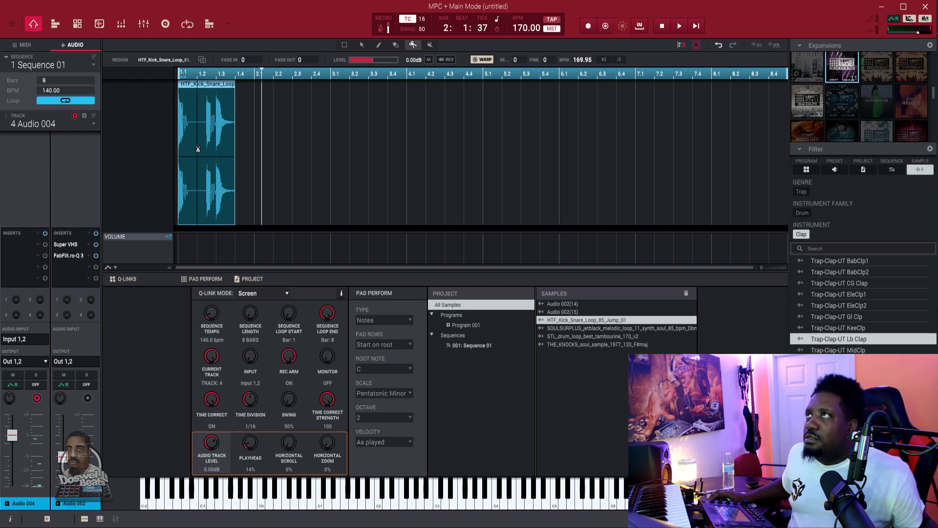
{"action": "left_click", "coordinate": [198, 149]}
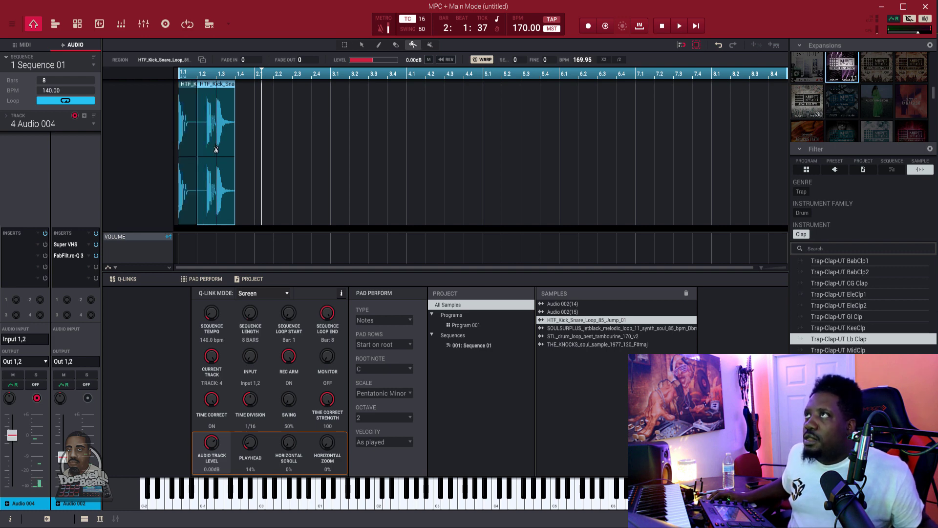
{"action": "left_click", "coordinate": [216, 149]}
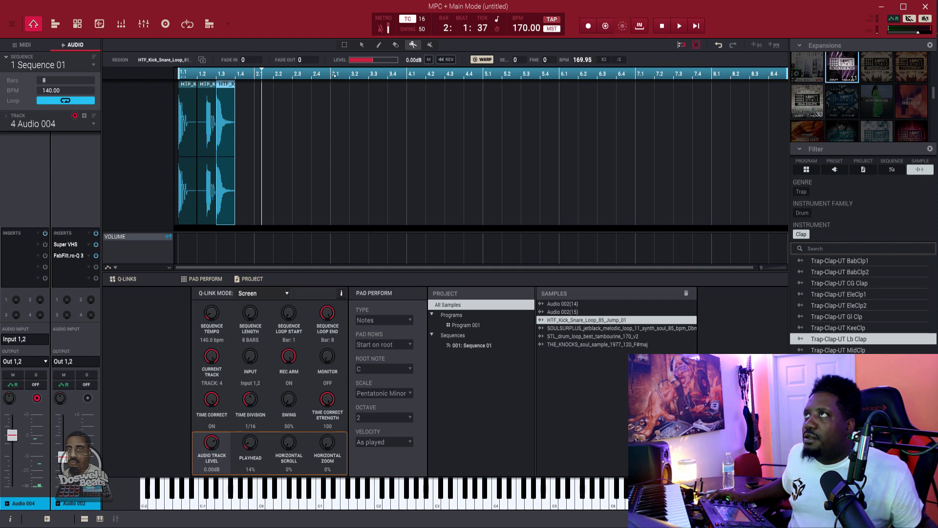
Park spare copies of the kick and snare slices in bar 5, outside the four-bar loop, and start playback.
{"action": "left_click", "coordinate": [362, 45]}
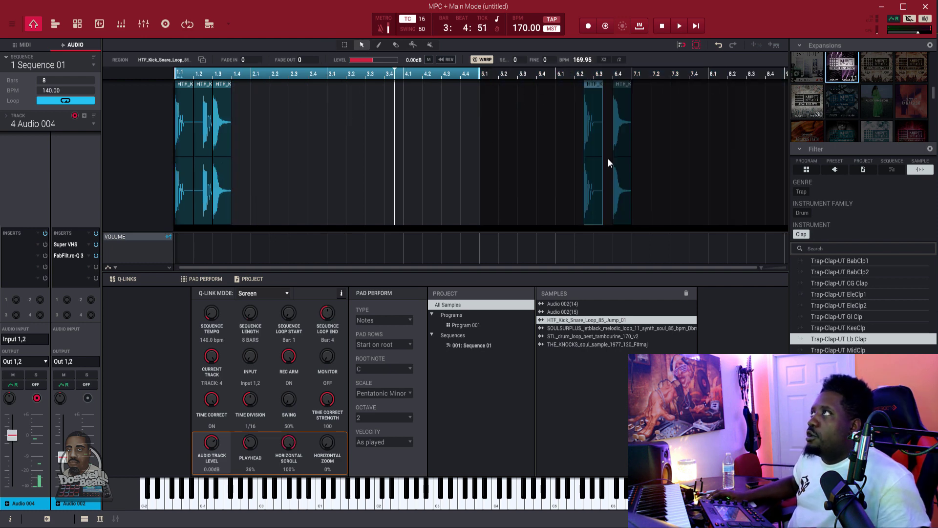
{"action": "left_click_drag", "start_coordinate": [661, 115], "coordinate": [512, 156]}
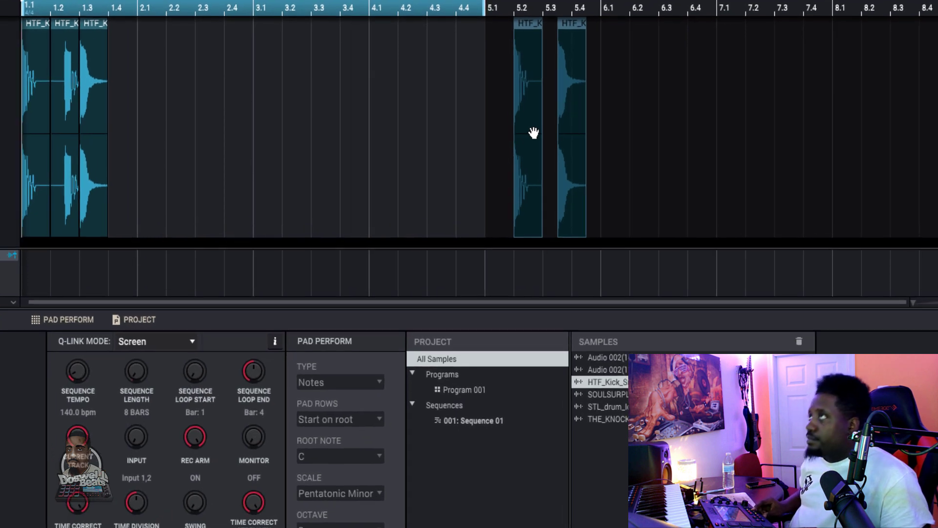
{"action": "key", "text": "space"}
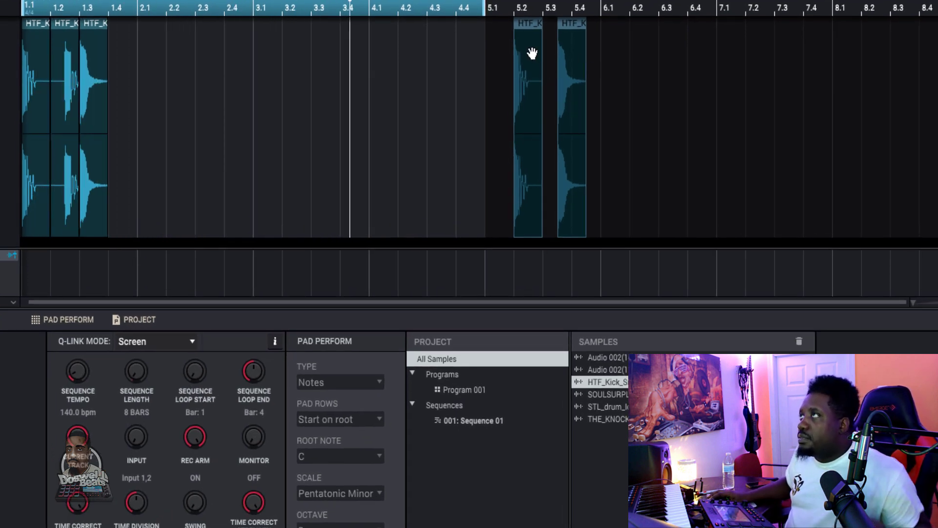
Copy kick slices to 2.2 and 3.1 and snare slices to 2.3, 3.3 and 4.3.
{"action": "left_click_drag", "start_coordinate": [533, 53], "coordinate": [187, 70]}
{"action": "mouse_move", "coordinate": [224, 30]}
{"action": "left_mouse_down"}
{"action": "mouse_move", "coordinate": [237, 30]}
{"action": "mouse_move", "coordinate": [210, 42]}
{"action": "left_mouse_up"}
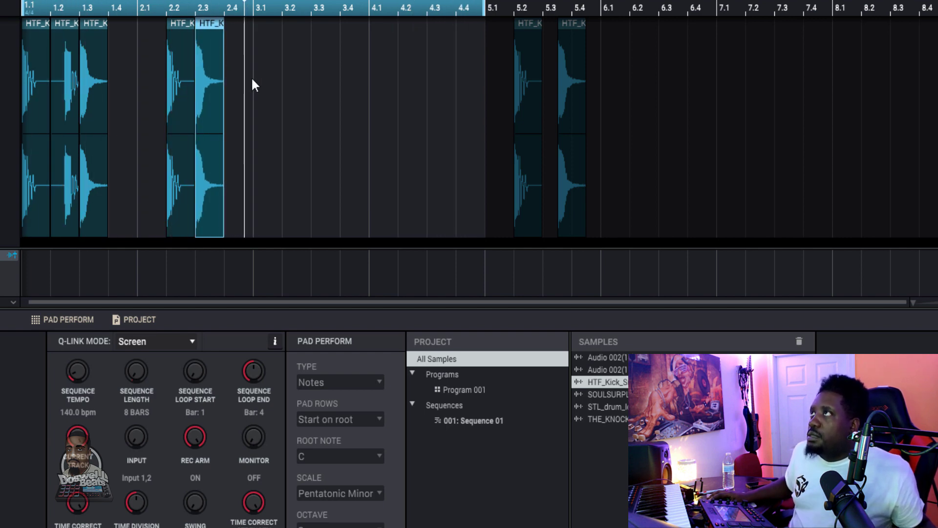
{"action": "left_click_drag", "start_coordinate": [177, 66], "coordinate": [260, 67]}
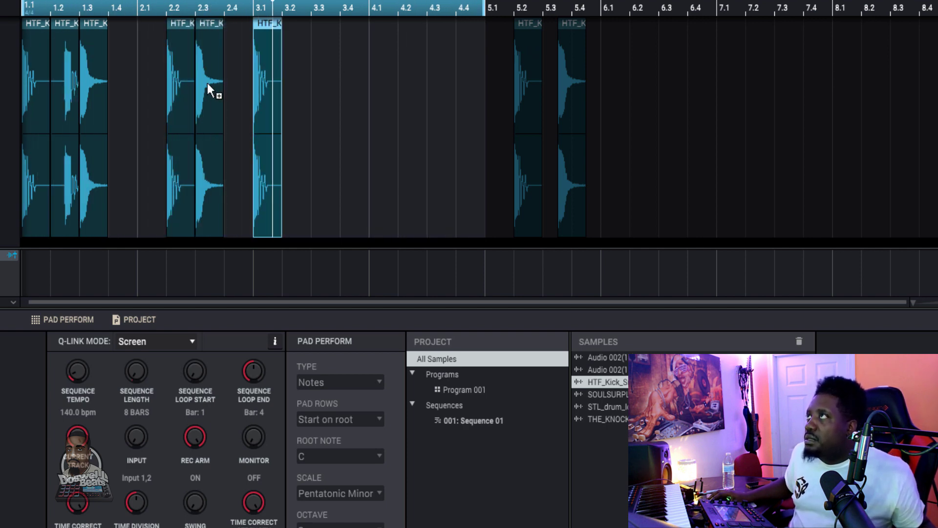
{"action": "left_click_drag", "start_coordinate": [207, 83], "coordinate": [439, 87]}
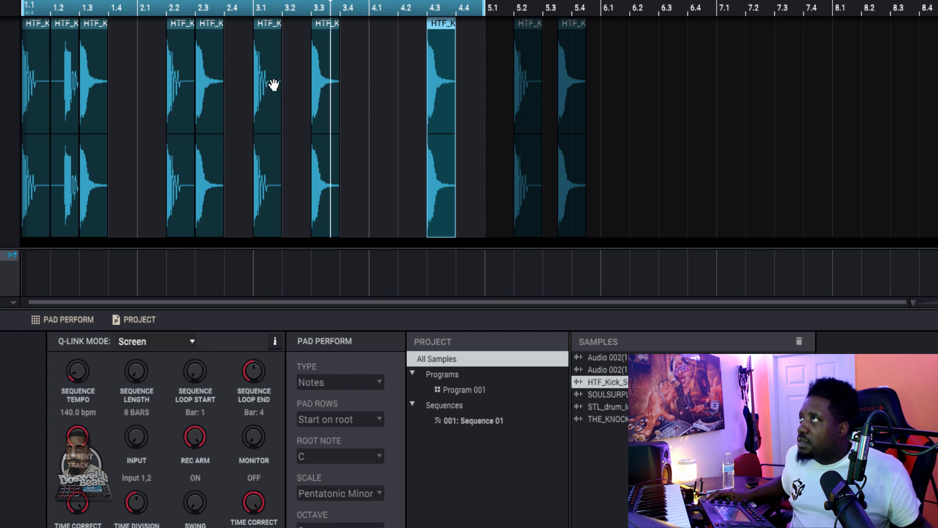
Add more kick slice copies at 3.2, 4.2 and 4.4.
{"action": "left_click_drag", "start_coordinate": [268, 88], "coordinate": [298, 90]}
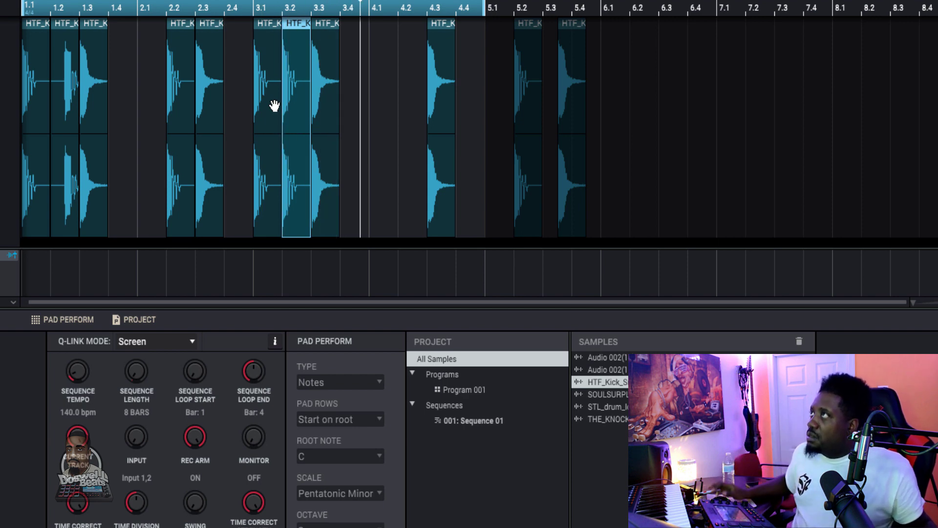
{"action": "left_click_drag", "start_coordinate": [274, 93], "coordinate": [412, 115]}
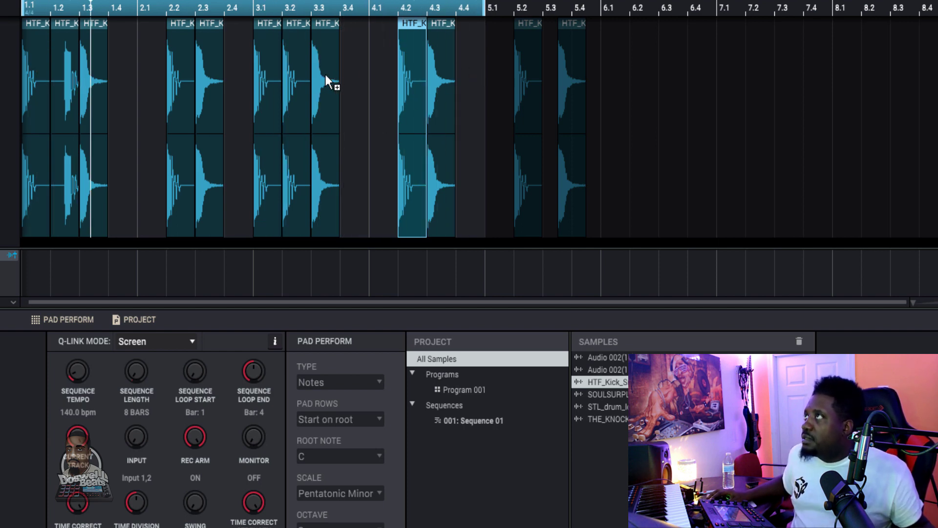
{"action": "left_click_drag", "start_coordinate": [295, 75], "coordinate": [470, 89]}
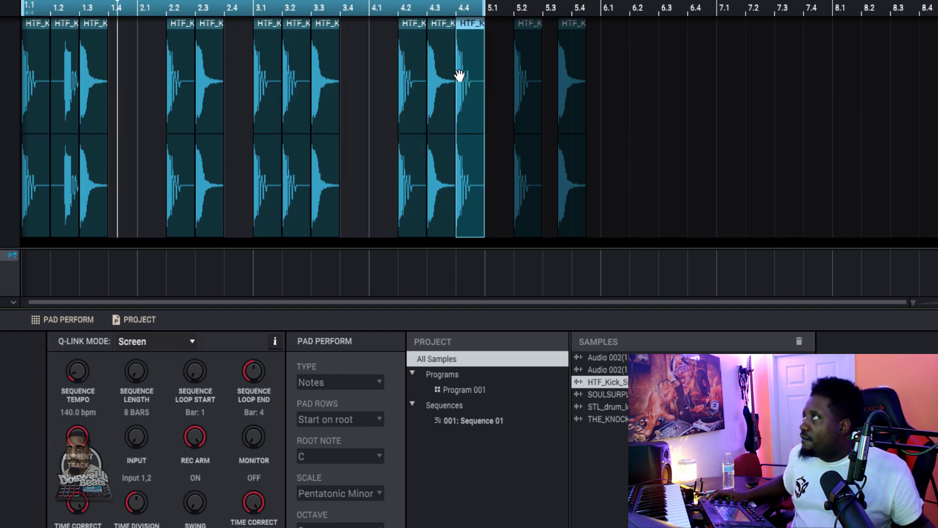
Copy a kick slice halfway between 4.3 and 4.4 and another to 2.4, trimming the 2.4 kick to half length.
{"action": "left_click_drag", "start_coordinate": [458, 50], "coordinate": [450, 74]}
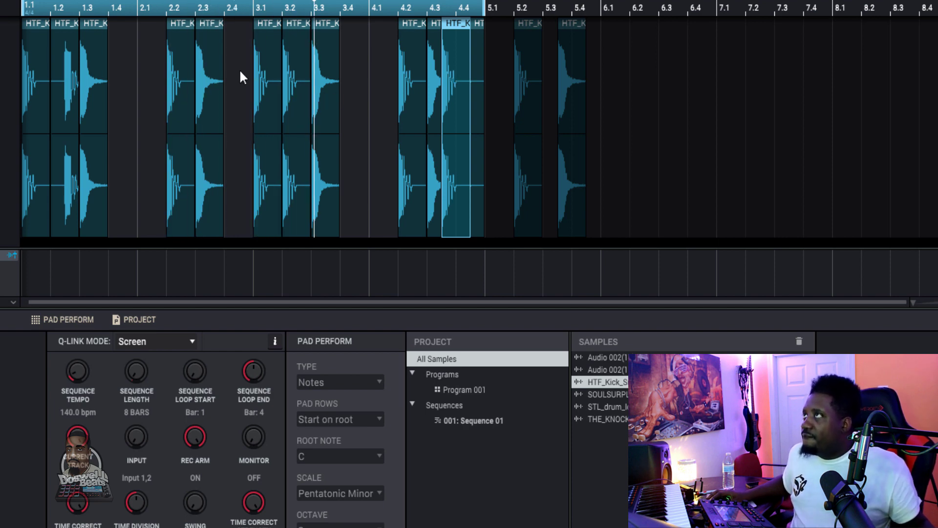
{"action": "left_click_drag", "start_coordinate": [171, 80], "coordinate": [226, 84]}
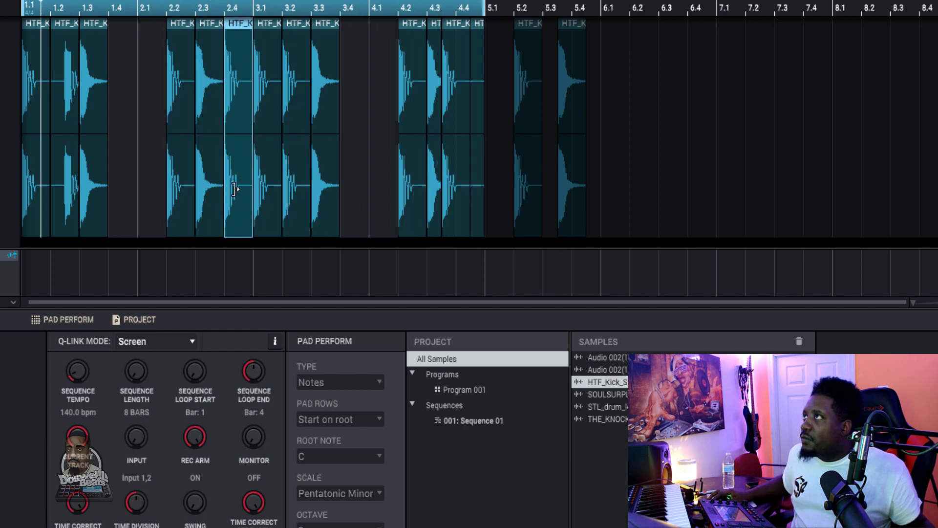
{"action": "mouse_move", "coordinate": [245, 195]}
{"action": "left_mouse_down"}
{"action": "mouse_move", "coordinate": [268, 195]}
{"action": "mouse_move", "coordinate": [233, 198]}
{"action": "left_mouse_up"}
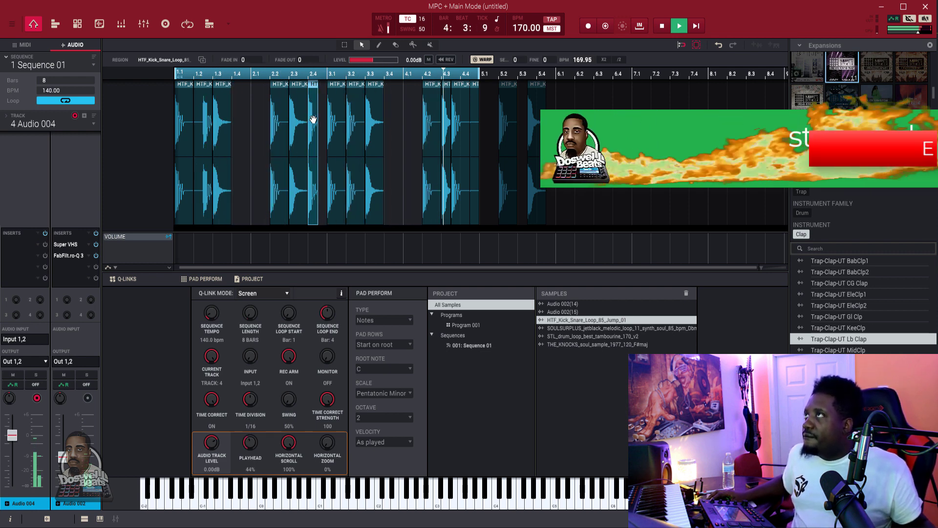
Duplicate the whole four-bar kick and snare pattern on Audio 004 into bars 5 to 8.
{"action": "key", "text": "ctrl+a"}
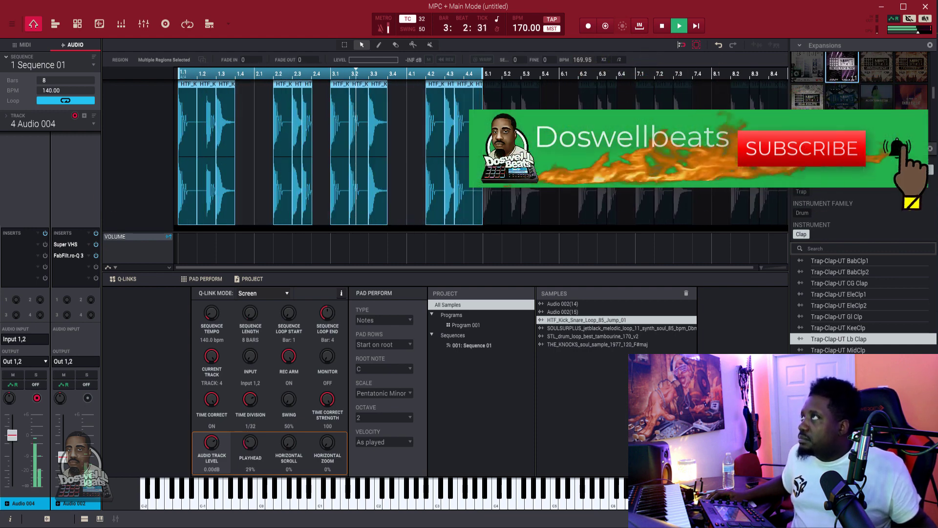
{"action": "key", "text": "ctrl+d"}
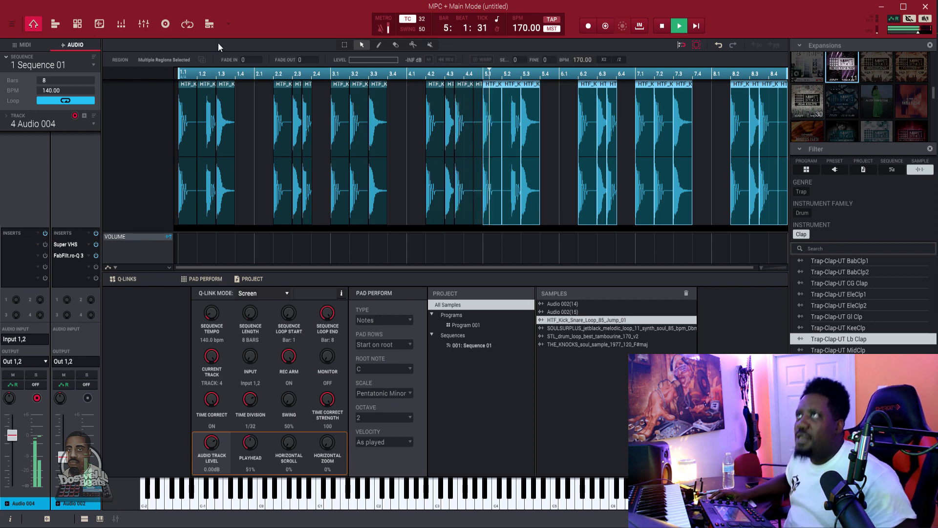
Show the Channel Mixer and compare the playing beat with Audio 003 and Audio 004 muted and unmuted.
{"action": "left_click", "coordinate": [142, 24]}
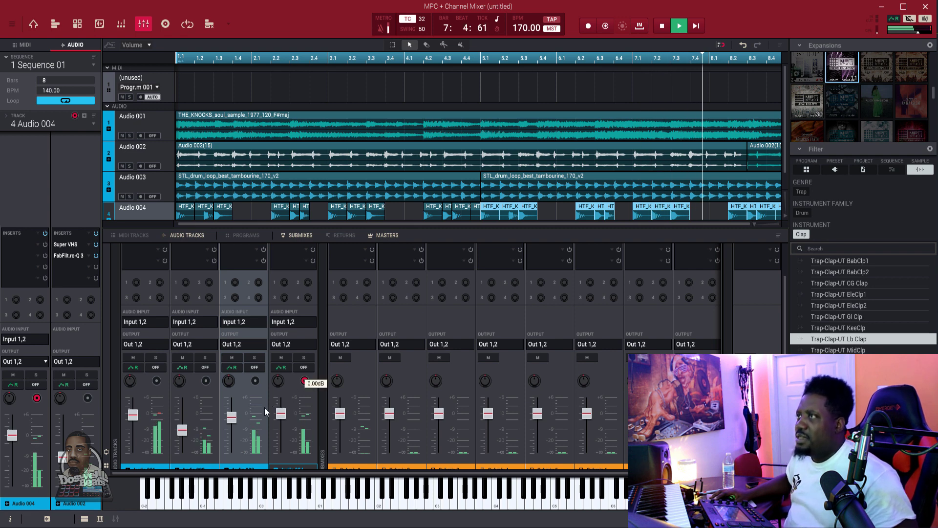
{"action": "left_click", "coordinate": [233, 356]}
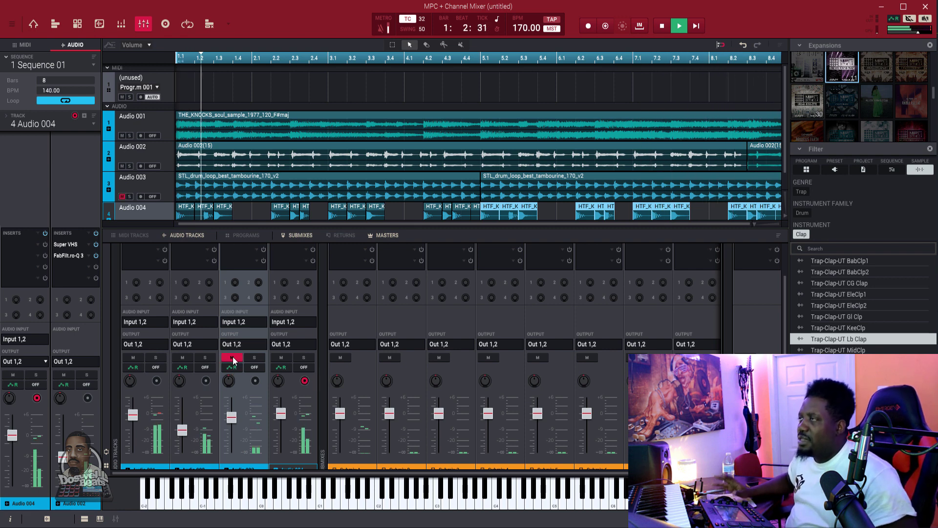
{"action": "left_click", "coordinate": [282, 357]}
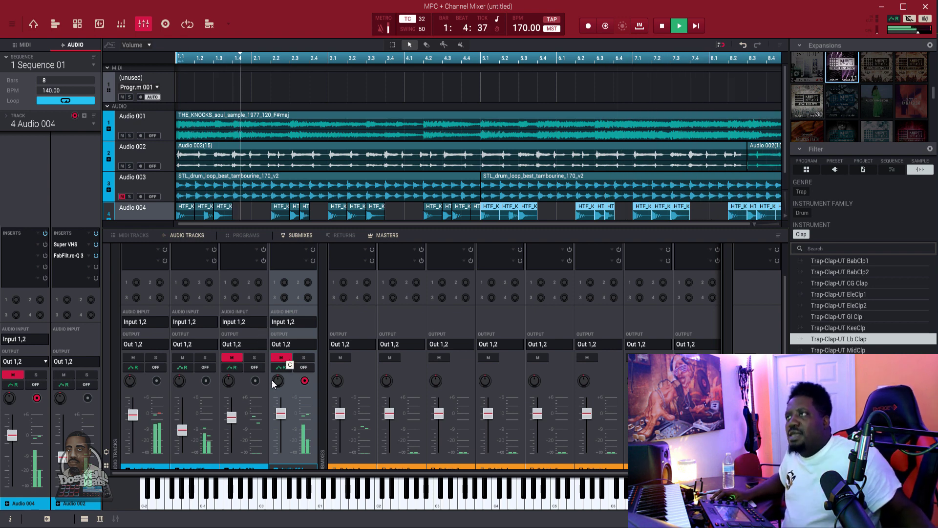
{"action": "left_click", "coordinate": [256, 380]}
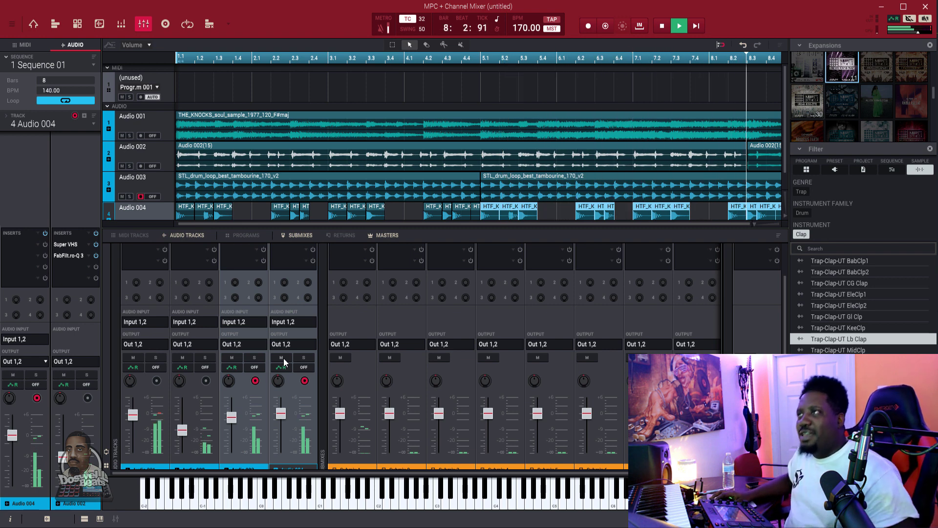
{"action": "left_click", "coordinate": [283, 358]}
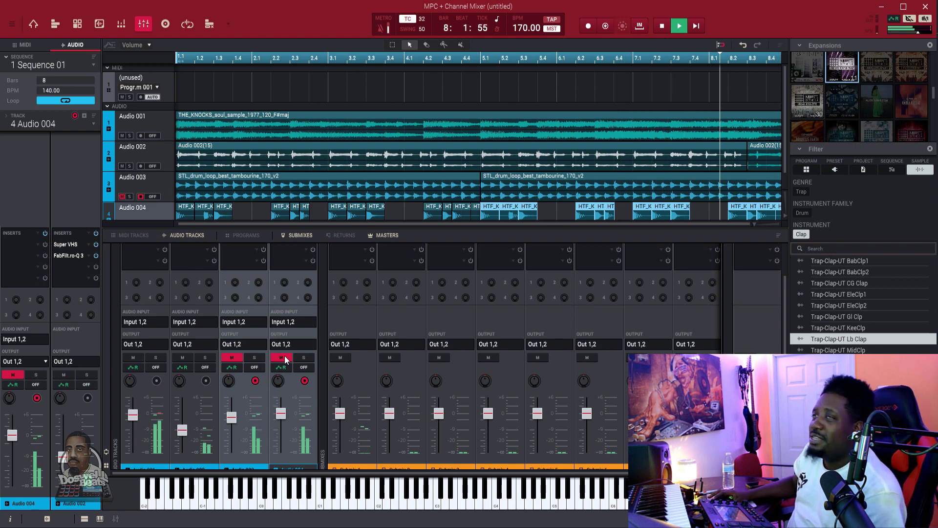
{"action": "left_click", "coordinate": [286, 359]}
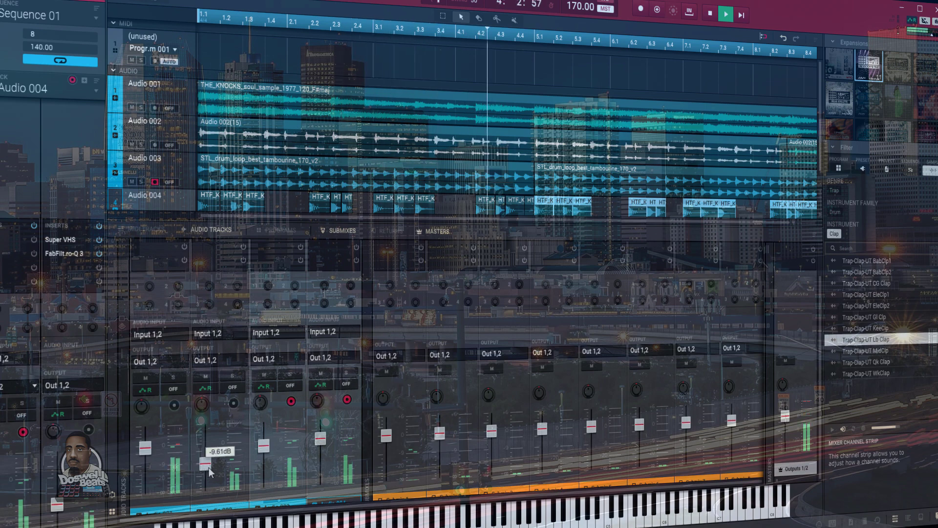
Lower the Audio 002 level slightly and toggle its mute to check the mix.
{"action": "left_click_drag", "start_coordinate": [209, 467], "coordinate": [210, 470]}
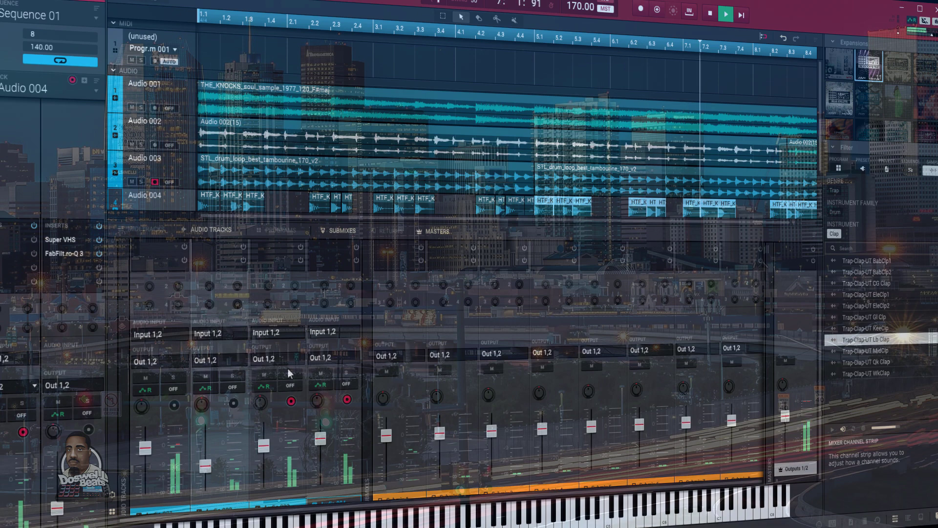
{"action": "left_click", "coordinate": [205, 376]}
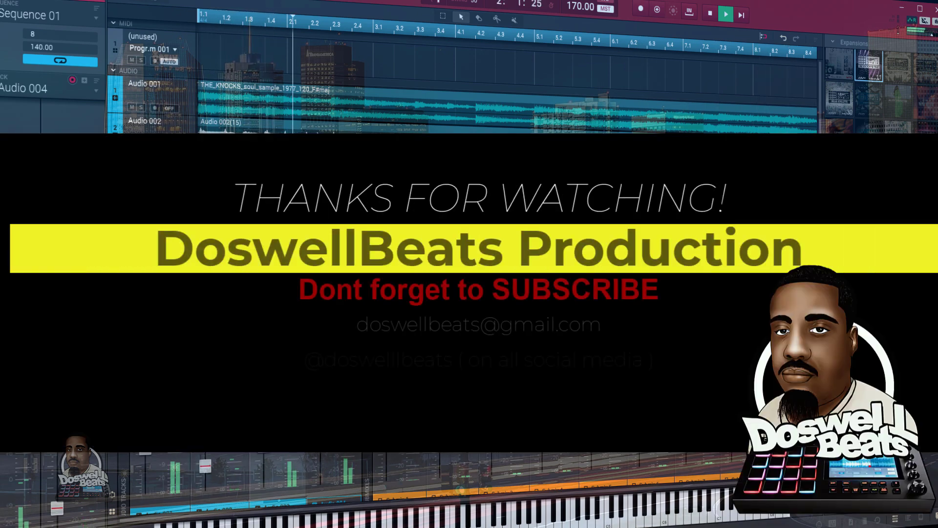